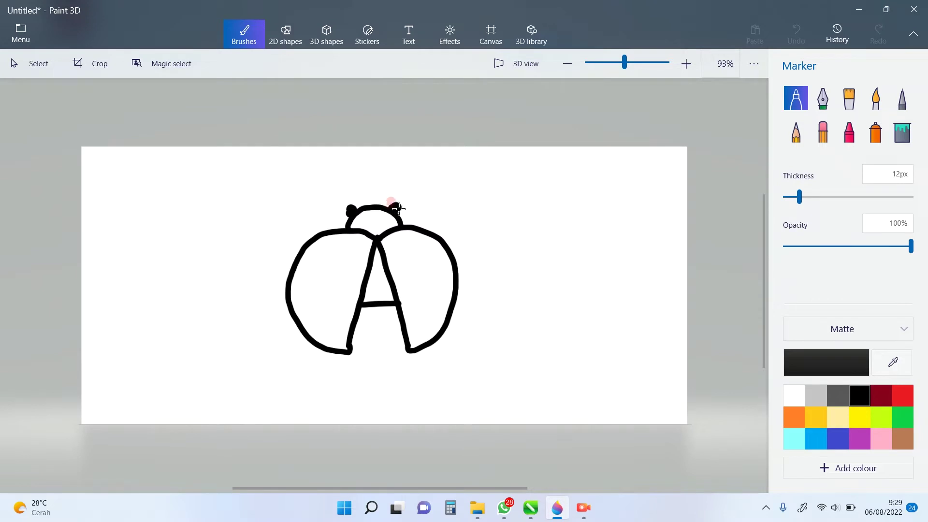
# Step: Draw the ladybug's two antennae above its head and complete the curved stripes and rounded end of its abdomen in black marker
pyautogui.moveTo(349, 210)
pyautogui.mouseDown()
pyautogui.moveTo(342, 205)
pyautogui.moveTo(364, 193)
pyautogui.moveTo(339, 172)
pyautogui.moveTo(343, 180)
pyautogui.mouseUp()
pyautogui.moveTo(378, 205)
pyautogui.mouseDown()
pyautogui.moveTo(387, 182)
pyautogui.moveTo(410, 179)
pyautogui.mouseUp()
pyautogui.moveTo(358, 320)
pyautogui.mouseDown()
pyautogui.moveTo(400, 317)
pyautogui.moveTo(367, 338)
pyautogui.moveTo(409, 330)
pyautogui.mouseUp()
pyautogui.moveTo(352, 344)
pyautogui.mouseDown()
pyautogui.moveTo(379, 355)
pyautogui.moveTo(407, 344)
pyautogui.mouseUp()
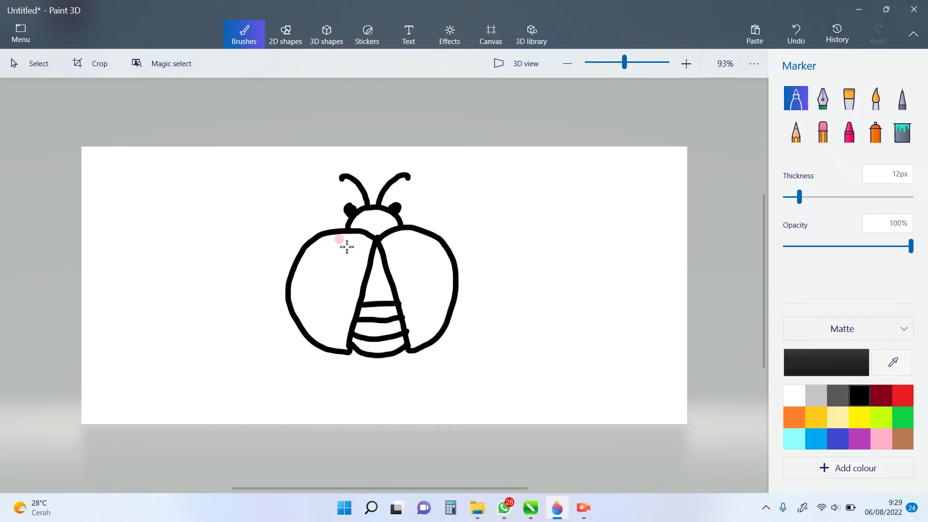
# Step: Draw four small circular spot outlines on each of the ladybug's wings
pyautogui.moveTo(344, 247)
pyautogui.mouseDown()
pyautogui.moveTo(344, 260)
pyautogui.moveTo(343, 246)
pyautogui.moveTo(307, 273)
pyautogui.moveTo(322, 267)
pyautogui.moveTo(314, 264)
pyautogui.moveTo(342, 286)
pyautogui.moveTo(313, 309)
pyautogui.moveTo(322, 323)
pyautogui.moveTo(311, 302)
pyautogui.moveTo(318, 307)
pyautogui.mouseUp()
pyautogui.moveTo(407, 245)
pyautogui.mouseDown()
pyautogui.moveTo(432, 270)
pyautogui.moveTo(442, 268)
pyautogui.moveTo(438, 261)
pyautogui.moveTo(416, 277)
pyautogui.mouseUp()
pyautogui.moveTo(421, 313); pyautogui.dragTo(422, 314)
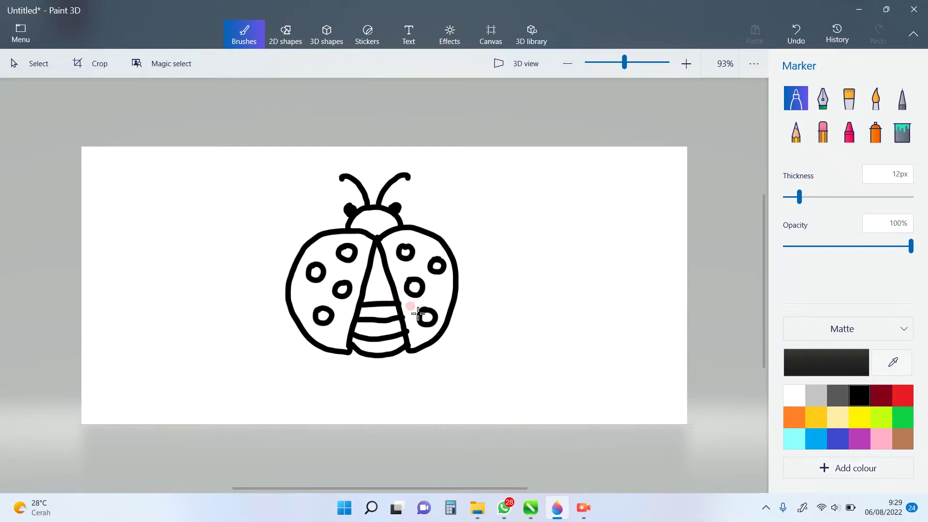
# Step: Fill all the wing spots and the ladybug's head with black
pyautogui.click(902, 132)
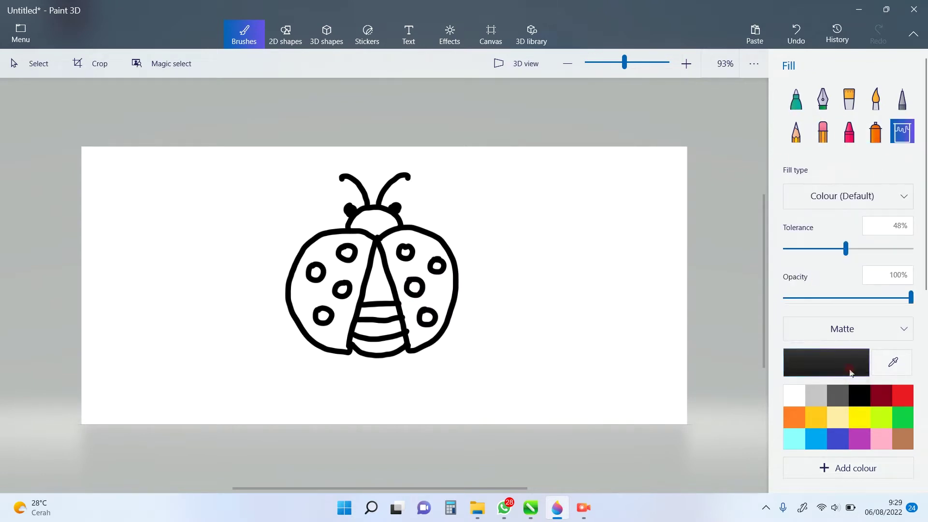
pyautogui.click(348, 253)
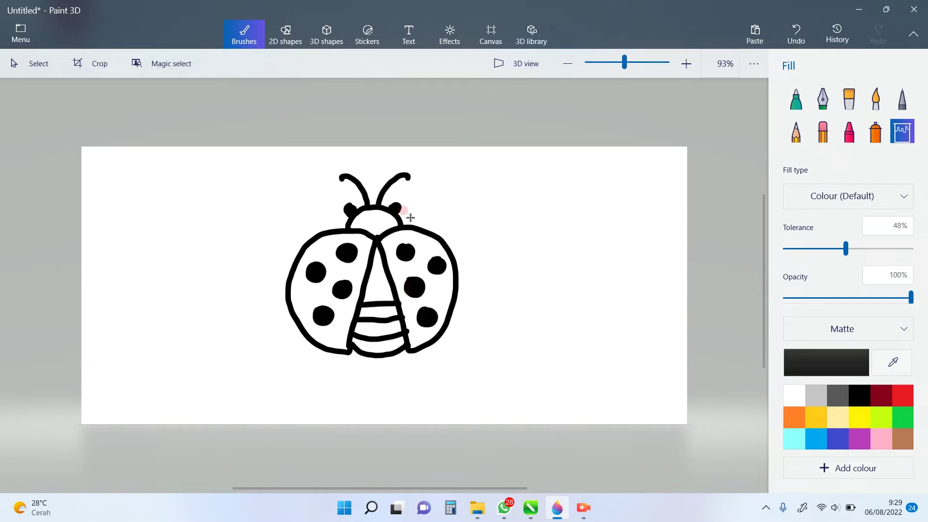
pyautogui.click(375, 220)
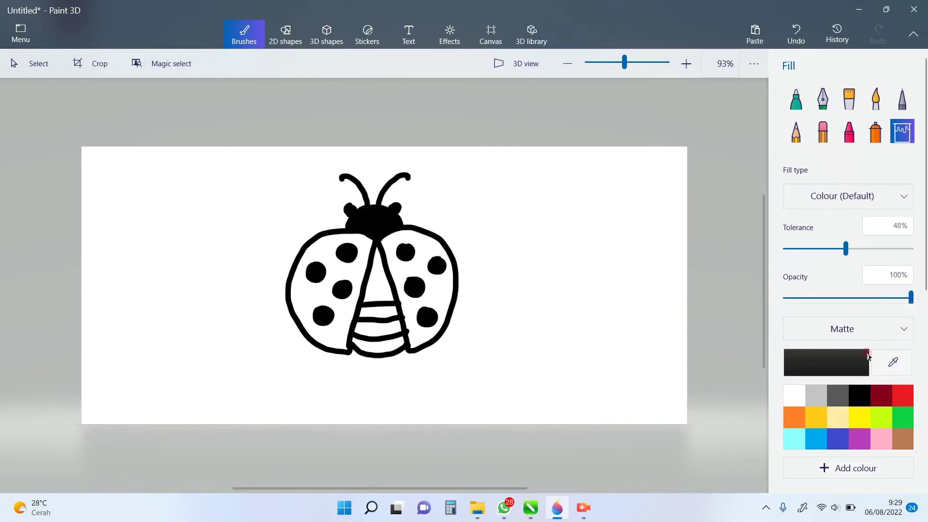
# Step: Fill both of the ladybug's wings with red around the black spots
pyautogui.click(901, 399)
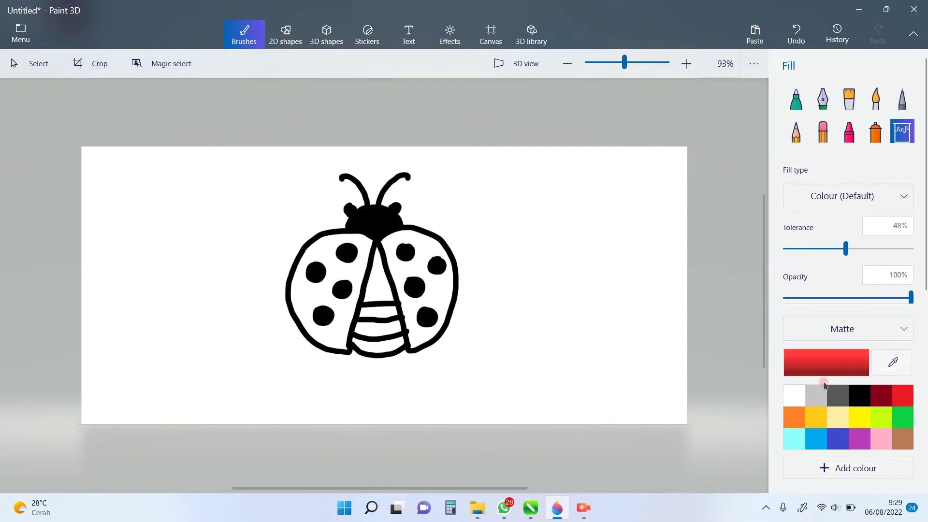
pyautogui.click(312, 296)
pyautogui.click(399, 267)
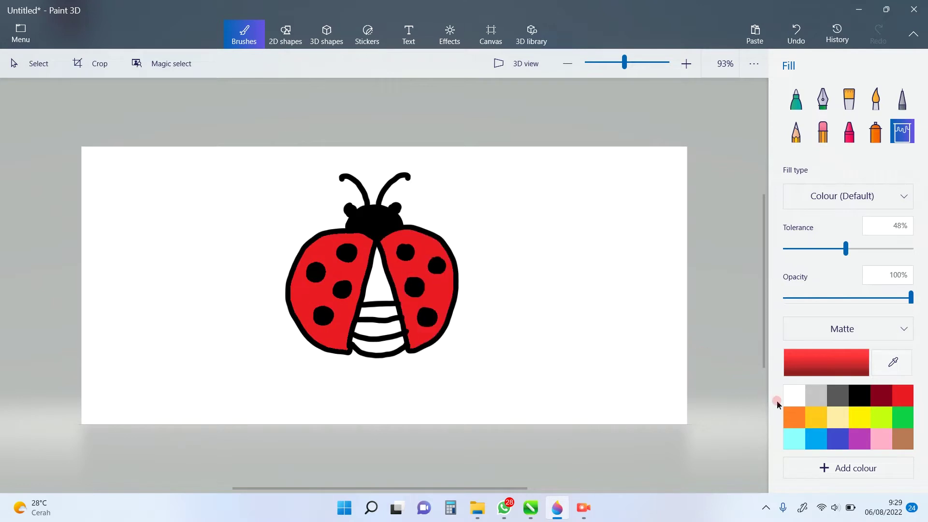
# Step: Fill the four sections of the ladybug's abdomen with gold
pyautogui.click(794, 418)
pyautogui.click(812, 416)
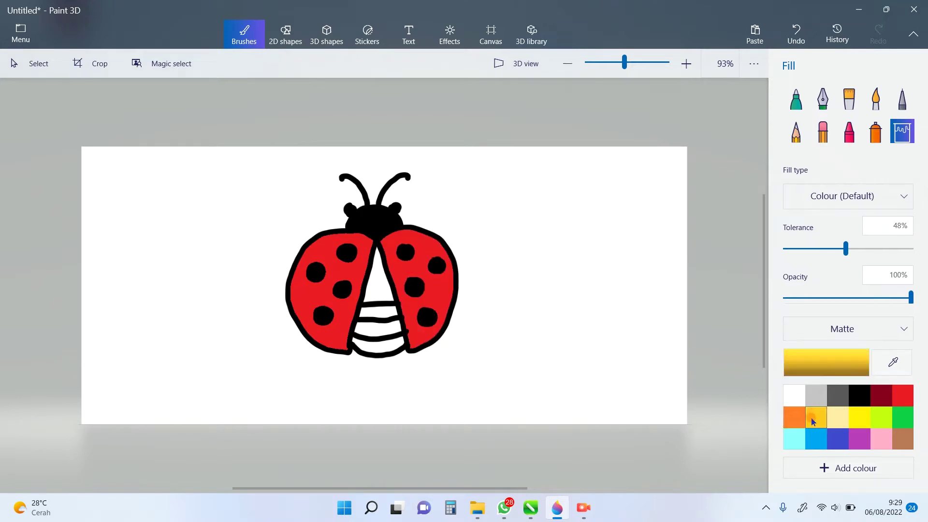
pyautogui.click(382, 287)
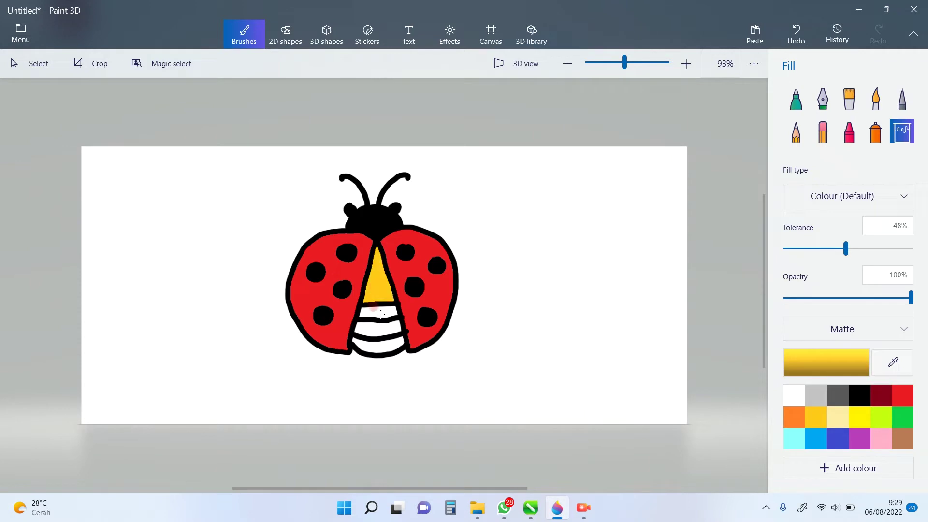
pyautogui.click(380, 313)
pyautogui.click(378, 330)
pyautogui.click(382, 350)
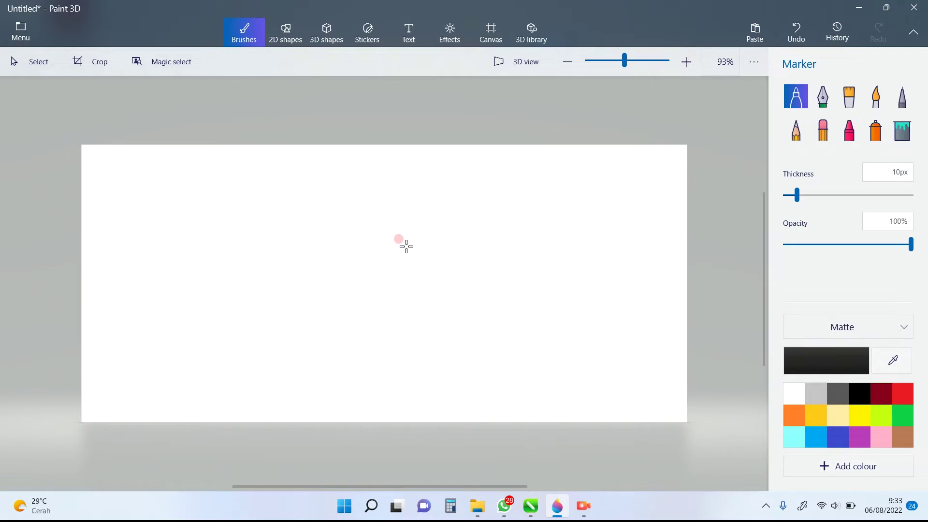
# Step: Draw a butterfly outline on the blank canvas in black marker, with a long narrow body, two upper wings and two lower wings
pyautogui.moveTo(403, 245); pyautogui.dragTo(400, 350)
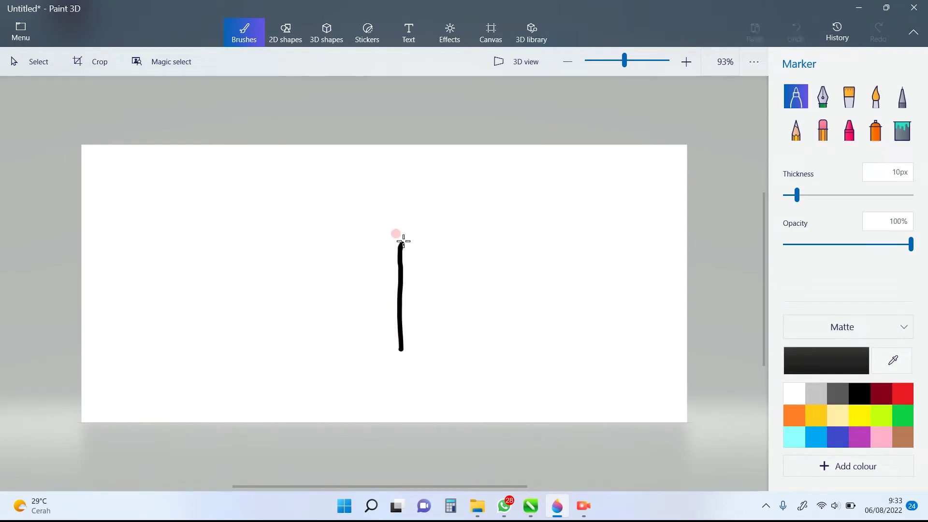
pyautogui.moveTo(403, 241)
pyautogui.mouseDown()
pyautogui.moveTo(433, 225)
pyautogui.moveTo(449, 234)
pyautogui.moveTo(444, 276)
pyautogui.moveTo(405, 296)
pyautogui.moveTo(428, 291)
pyautogui.moveTo(457, 303)
pyautogui.moveTo(471, 343)
pyautogui.moveTo(458, 355)
pyautogui.moveTo(401, 349)
pyautogui.mouseUp()
pyautogui.moveTo(403, 249)
pyautogui.mouseDown()
pyautogui.moveTo(391, 218)
pyautogui.moveTo(374, 220)
pyautogui.moveTo(374, 358)
pyautogui.moveTo(391, 371)
pyautogui.moveTo(393, 339)
pyautogui.mouseUp()
pyautogui.moveTo(365, 245)
pyautogui.mouseDown()
pyautogui.moveTo(360, 230)
pyautogui.moveTo(333, 221)
pyautogui.moveTo(314, 238)
pyautogui.moveTo(326, 273)
pyautogui.moveTo(375, 302)
pyautogui.moveTo(329, 308)
pyautogui.moveTo(308, 329)
pyautogui.moveTo(313, 356)
pyautogui.moveTo(342, 361)
pyautogui.moveTo(373, 340)
pyautogui.mouseUp()
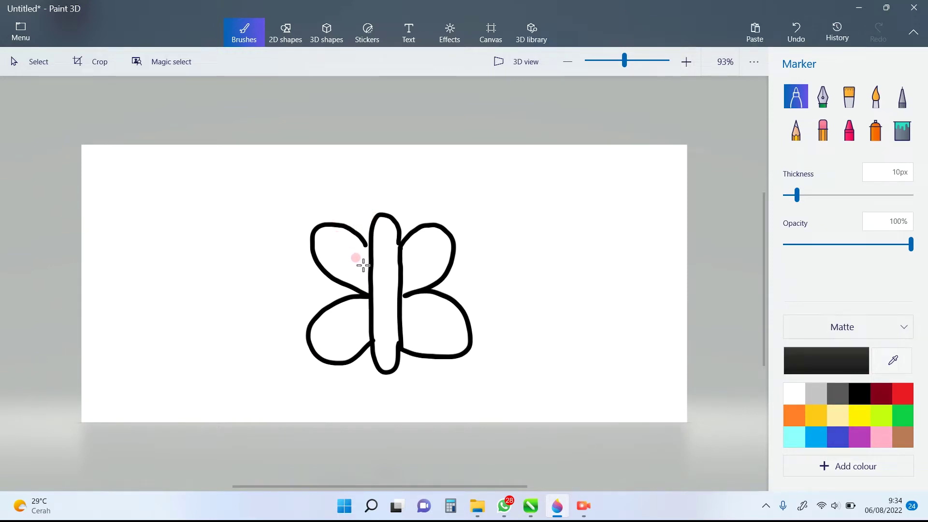
# Step: Add a curl inside each upper butterfly wing and draw two small eyes and curled antennae on the head
pyautogui.moveTo(364, 265)
pyautogui.mouseDown()
pyautogui.moveTo(345, 247)
pyautogui.moveTo(329, 248)
pyautogui.moveTo(334, 261)
pyautogui.mouseUp()
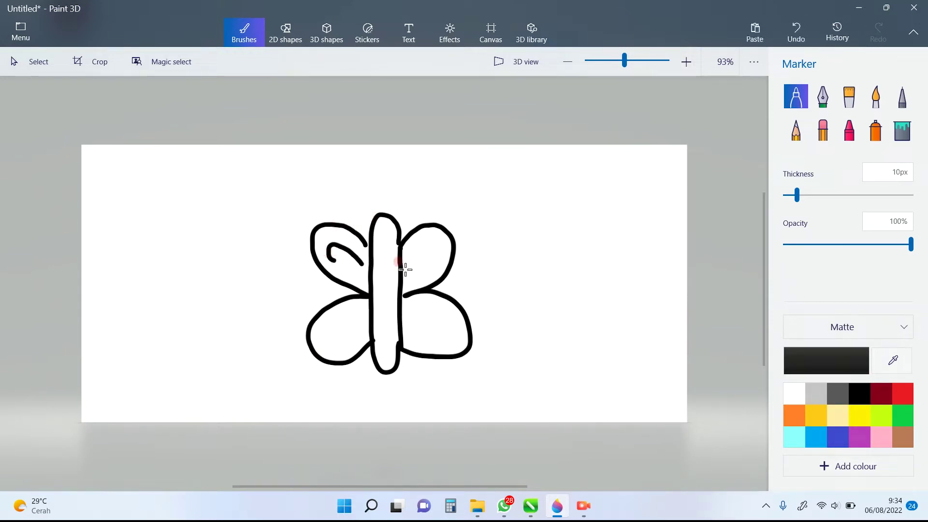
pyautogui.moveTo(407, 268)
pyautogui.mouseDown()
pyautogui.moveTo(419, 244)
pyautogui.moveTo(442, 248)
pyautogui.moveTo(434, 256)
pyautogui.mouseUp()
pyautogui.moveTo(374, 214)
pyautogui.mouseDown()
pyautogui.moveTo(382, 214)
pyautogui.moveTo(366, 179)
pyautogui.moveTo(351, 174)
pyautogui.moveTo(339, 188)
pyautogui.moveTo(387, 195)
pyautogui.moveTo(422, 173)
pyautogui.moveTo(418, 193)
pyautogui.mouseUp()
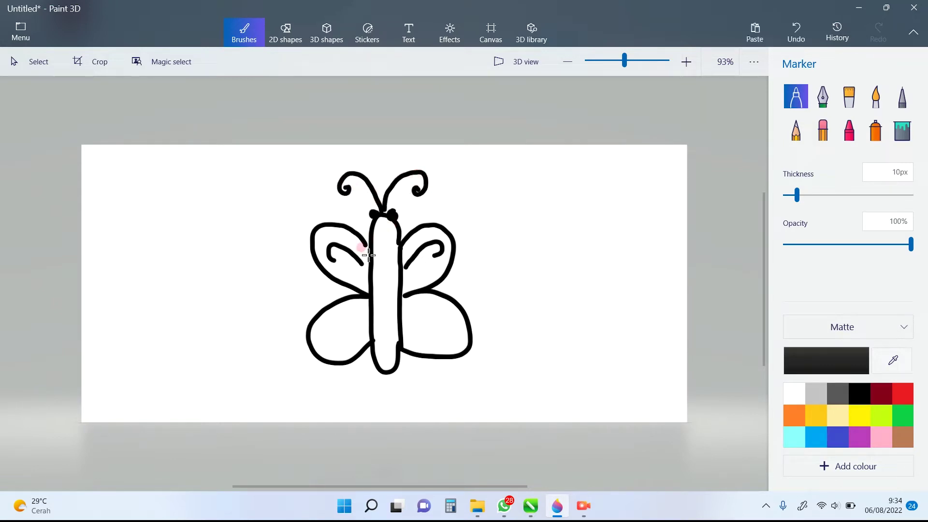
# Step: Draw five curved stripes across the butterfly's body and a small and a large circle on each lower wing
pyautogui.moveTo(364, 245)
pyautogui.mouseDown()
pyautogui.moveTo(401, 248)
pyautogui.moveTo(362, 248)
pyautogui.moveTo(378, 287)
pyautogui.moveTo(373, 271)
pyautogui.moveTo(401, 272)
pyautogui.moveTo(385, 305)
pyautogui.moveTo(397, 302)
pyautogui.moveTo(388, 327)
pyautogui.moveTo(396, 323)
pyautogui.moveTo(372, 339)
pyautogui.moveTo(400, 341)
pyautogui.mouseUp()
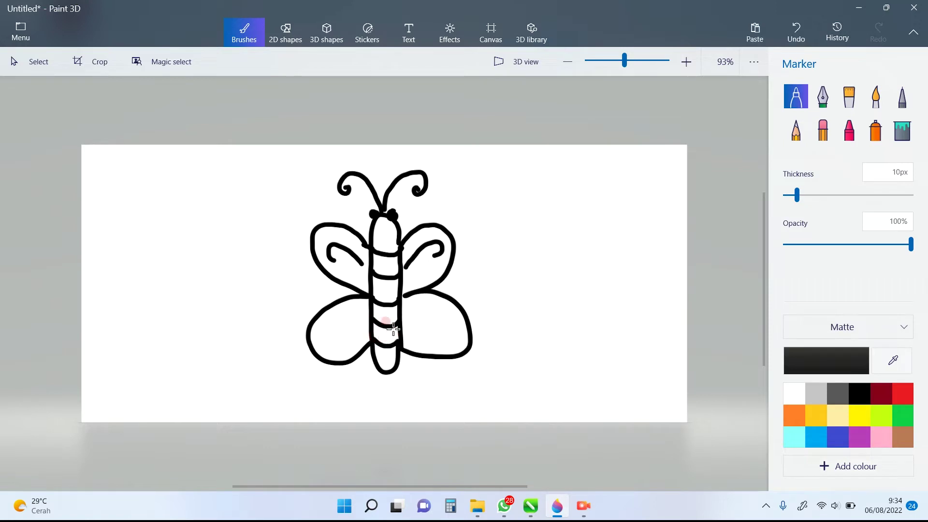
pyautogui.moveTo(354, 313)
pyautogui.mouseDown()
pyautogui.moveTo(326, 334)
pyautogui.moveTo(339, 346)
pyautogui.moveTo(332, 329)
pyautogui.mouseUp()
pyautogui.moveTo(414, 306)
pyautogui.mouseDown()
pyautogui.moveTo(436, 325)
pyautogui.moveTo(442, 344)
pyautogui.moveTo(454, 334)
pyautogui.moveTo(440, 322)
pyautogui.mouseUp()
# Step: Fill both lower butterfly wings with yellow, leaving the circles uncoloured
pyautogui.click(902, 130)
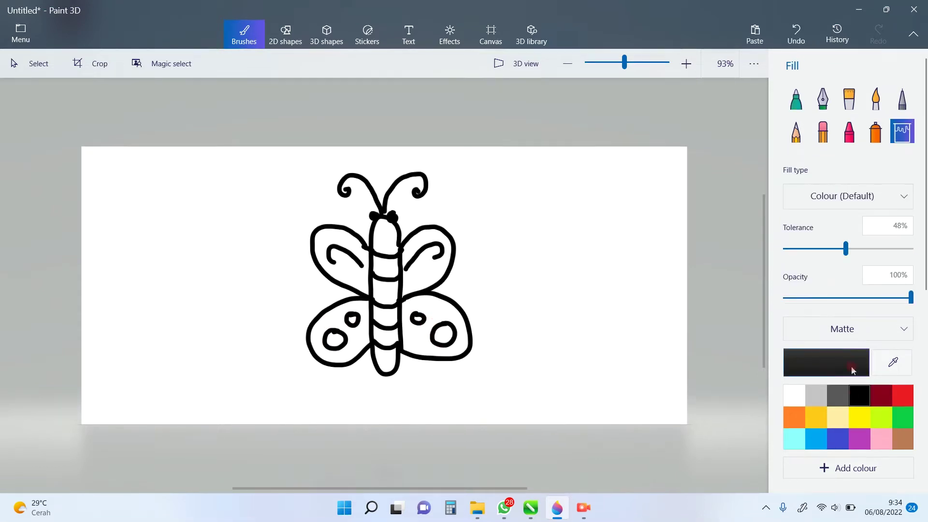
pyautogui.click(860, 415)
pyautogui.click(408, 345)
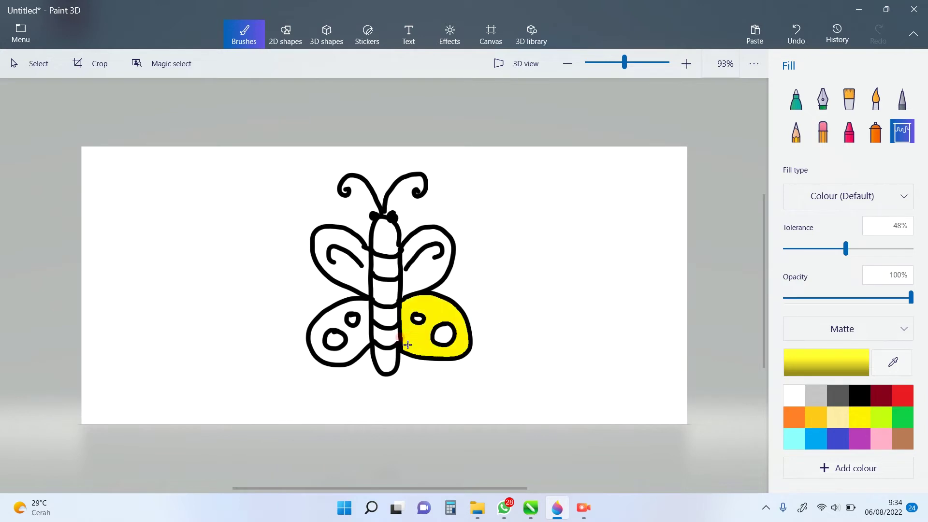
pyautogui.click(357, 337)
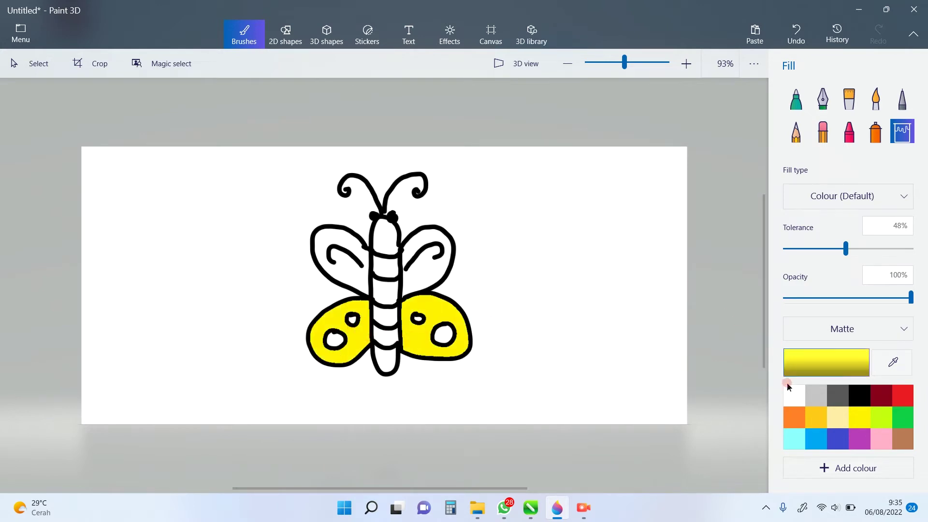
# Step: Fill the four circles on the lower butterfly wings with orange
pyautogui.click(794, 416)
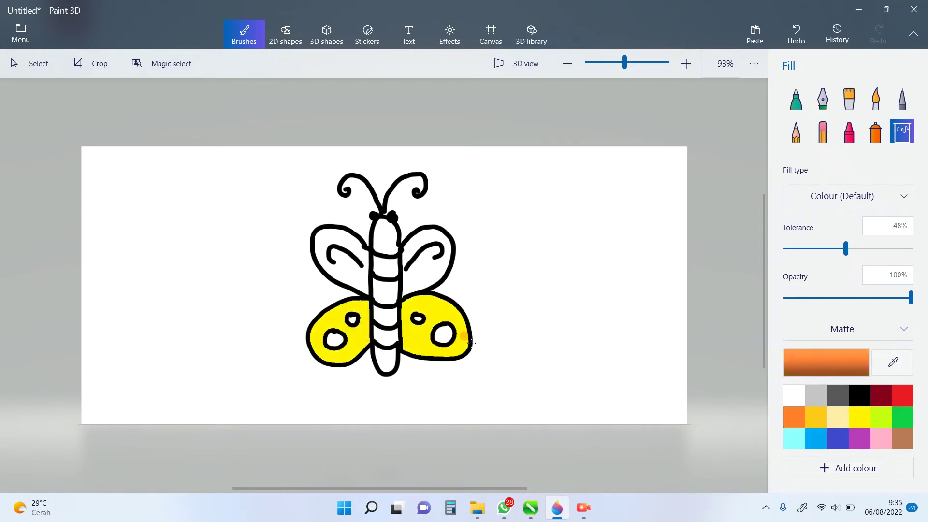
pyautogui.click(441, 334)
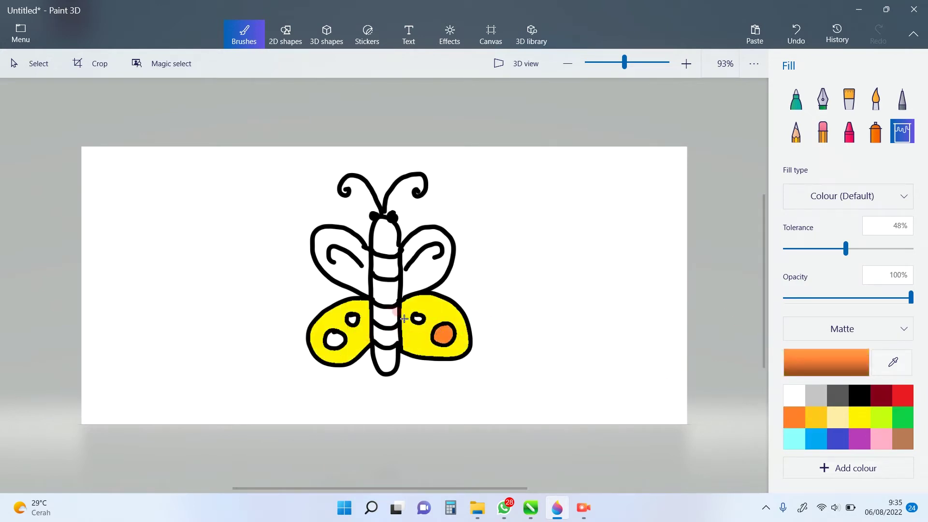
pyautogui.click(339, 336)
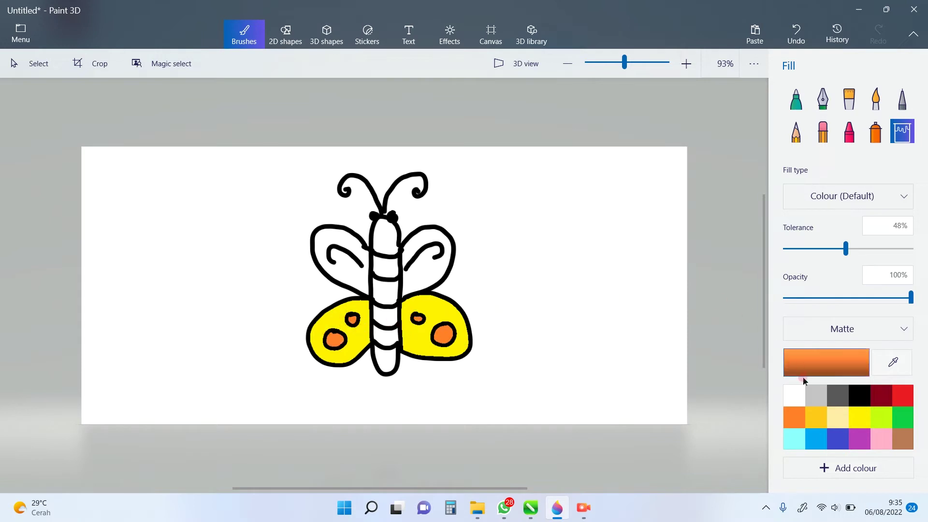
# Step: Fill both upper butterfly wings with gold
pyautogui.click(817, 422)
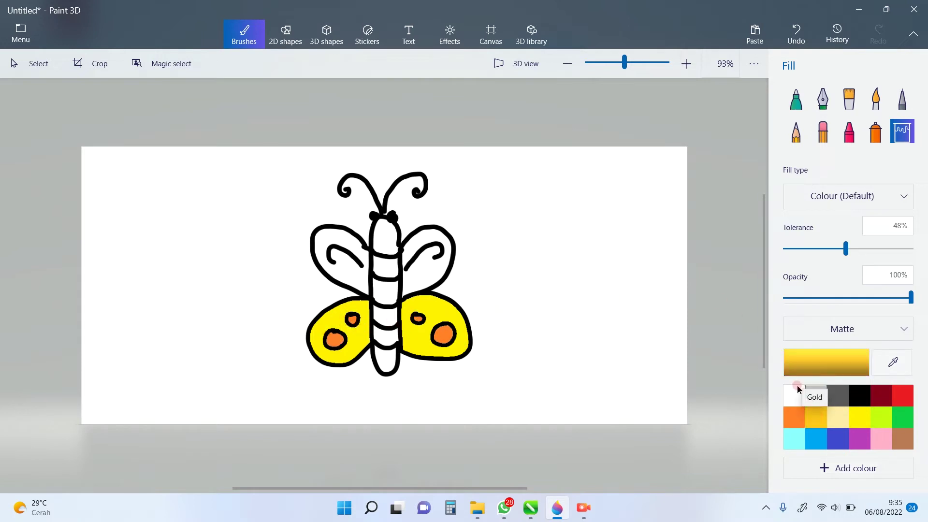
pyautogui.click(422, 277)
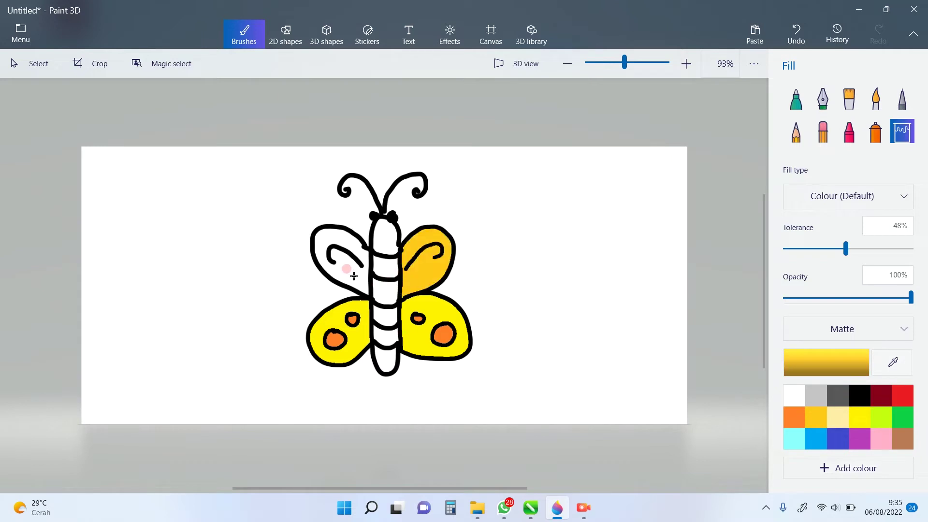
pyautogui.click(354, 276)
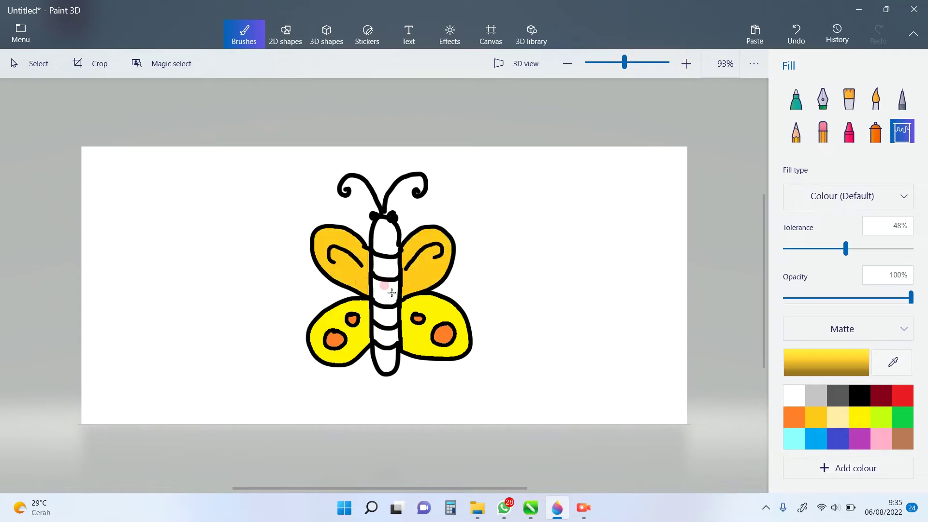
# Step: Fill all six sections of the butterfly's body with red
pyautogui.click(902, 396)
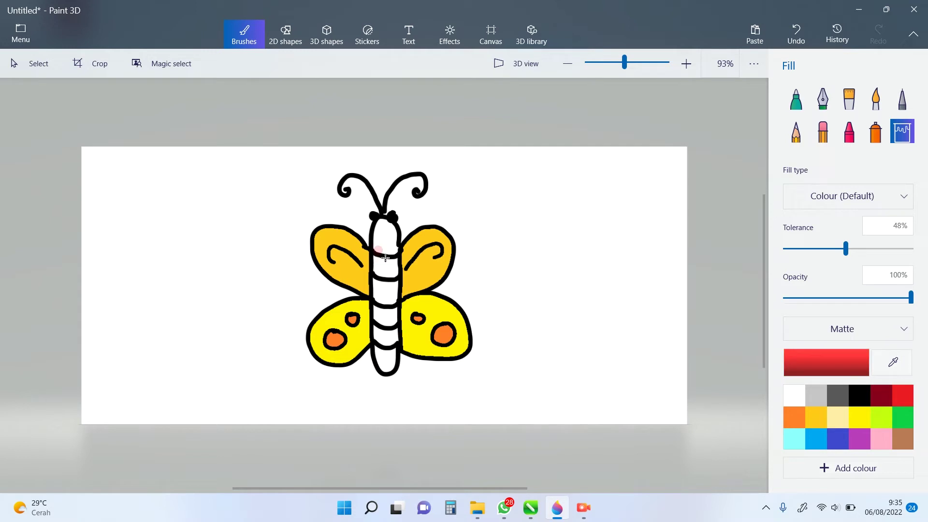
pyautogui.click(381, 235)
pyautogui.click(385, 269)
pyautogui.click(390, 299)
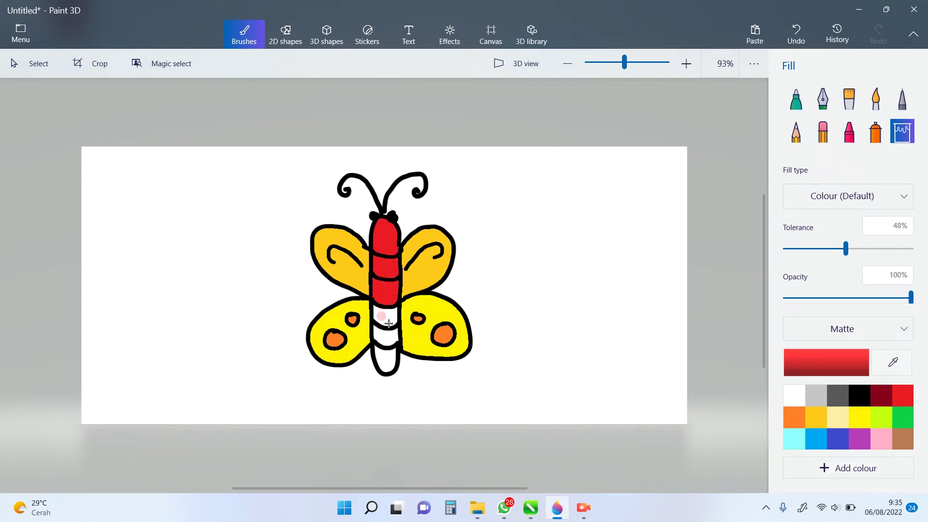
pyautogui.click(389, 322)
pyautogui.click(388, 341)
pyautogui.click(387, 361)
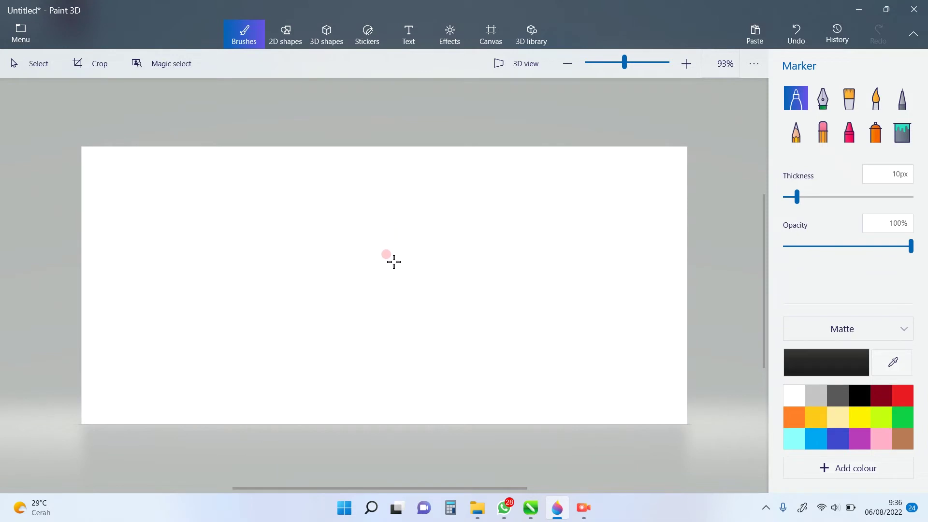
# Step: Draw a round spiral snail shell in the middle of the blank canvas with the black marker
pyautogui.moveTo(405, 252)
pyautogui.mouseDown()
pyautogui.moveTo(371, 252)
pyautogui.moveTo(342, 268)
pyautogui.moveTo(335, 328)
pyautogui.moveTo(387, 358)
pyautogui.moveTo(428, 344)
pyautogui.mouseUp()
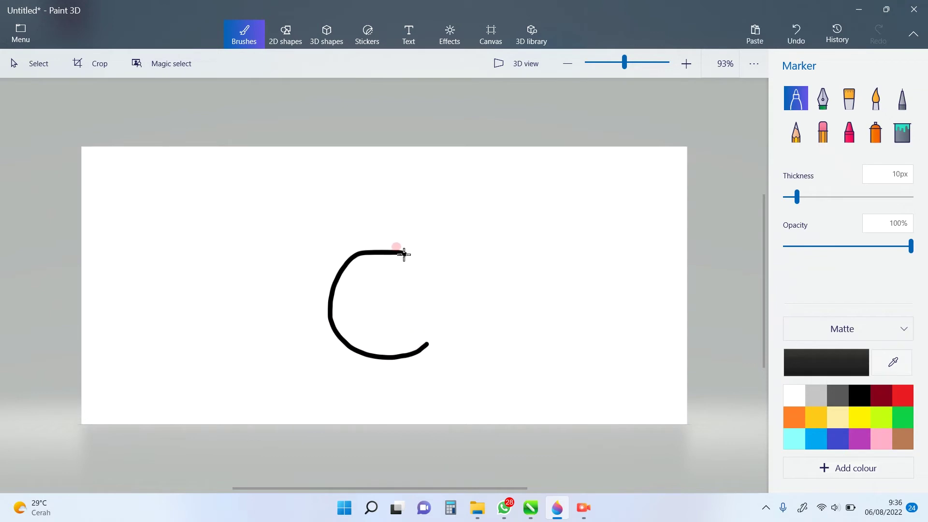
pyautogui.moveTo(404, 255)
pyautogui.mouseDown()
pyautogui.moveTo(414, 275)
pyautogui.moveTo(399, 312)
pyautogui.moveTo(381, 308)
pyautogui.moveTo(384, 289)
pyautogui.moveTo(396, 292)
pyautogui.mouseUp()
pyautogui.moveTo(425, 344)
pyautogui.mouseDown()
pyautogui.moveTo(446, 292)
pyautogui.moveTo(440, 257)
pyautogui.moveTo(419, 229)
pyautogui.moveTo(354, 212)
pyautogui.moveTo(326, 243)
pyautogui.moveTo(329, 294)
pyautogui.mouseUp()
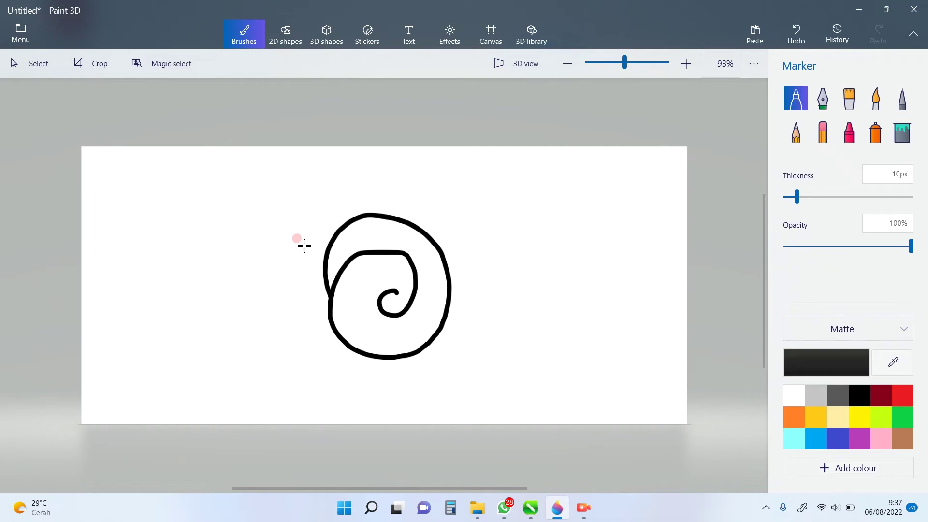
# Step: Draw the snail's body around the shell, then add two eyestalks with round eyes and a smiling mouth
pyautogui.moveTo(325, 251)
pyautogui.mouseDown()
pyautogui.moveTo(293, 222)
pyautogui.moveTo(275, 232)
pyautogui.moveTo(290, 309)
pyautogui.moveTo(262, 373)
pyautogui.moveTo(296, 387)
pyautogui.moveTo(368, 378)
pyautogui.moveTo(424, 389)
pyautogui.moveTo(518, 383)
pyautogui.moveTo(535, 364)
pyautogui.moveTo(427, 349)
pyautogui.mouseUp()
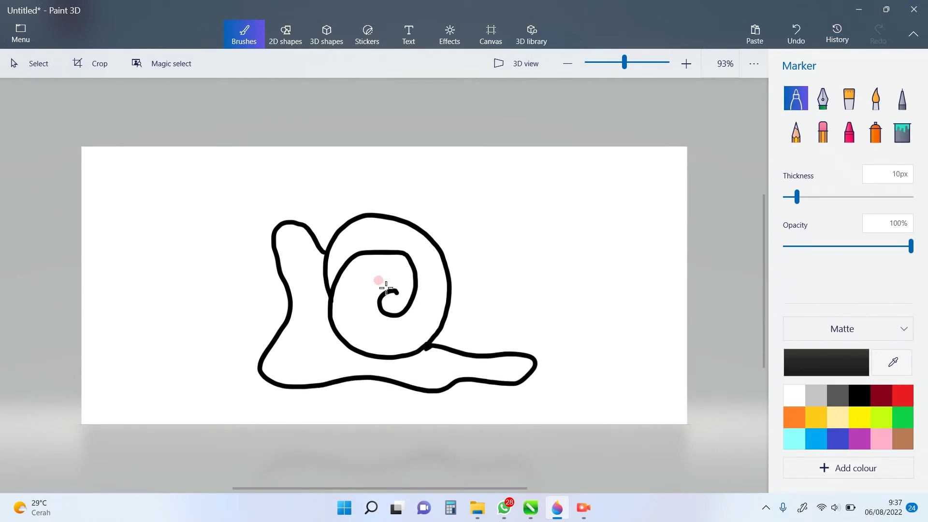
pyautogui.moveTo(281, 244)
pyautogui.mouseDown()
pyautogui.moveTo(305, 244)
pyautogui.moveTo(261, 196)
pyautogui.moveTo(228, 191)
pyautogui.moveTo(251, 200)
pyautogui.moveTo(253, 175)
pyautogui.moveTo(229, 175)
pyautogui.mouseUp()
pyautogui.moveTo(297, 220)
pyautogui.mouseDown()
pyautogui.moveTo(267, 169)
pyautogui.moveTo(268, 181)
pyautogui.moveTo(288, 183)
pyautogui.moveTo(273, 160)
pyautogui.mouseUp()
pyautogui.moveTo(240, 190); pyautogui.dragTo(290, 174)
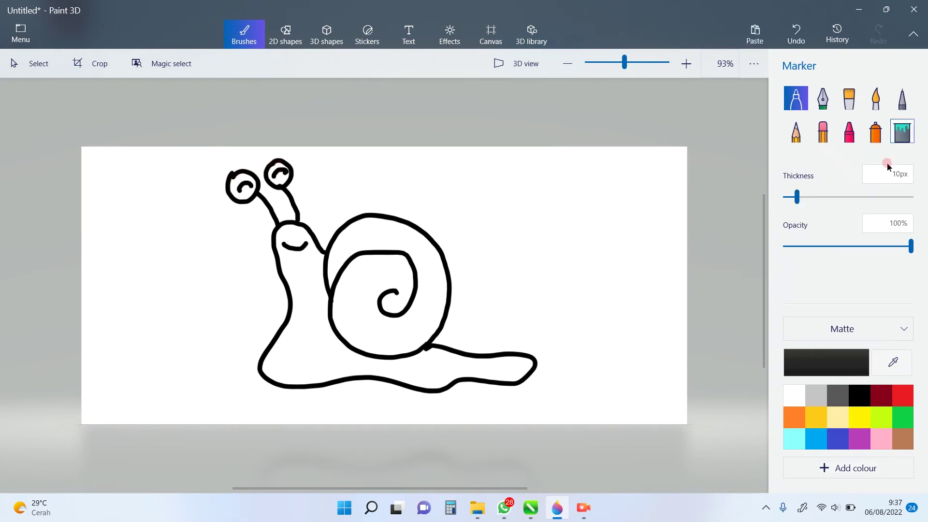
# Step: Draw curved black marker lines across the spiral to divide the snail's shell into sections
pyautogui.click(794, 110)
pyautogui.moveTo(386, 295)
pyautogui.mouseDown()
pyautogui.moveTo(384, 261)
pyautogui.moveTo(373, 252)
pyautogui.mouseUp()
pyautogui.moveTo(379, 306)
pyautogui.mouseDown()
pyautogui.moveTo(352, 290)
pyautogui.moveTo(330, 296)
pyautogui.mouseUp()
pyautogui.moveTo(383, 313)
pyautogui.mouseDown()
pyautogui.moveTo(360, 318)
pyautogui.moveTo(353, 350)
pyautogui.moveTo(406, 322)
pyautogui.mouseUp()
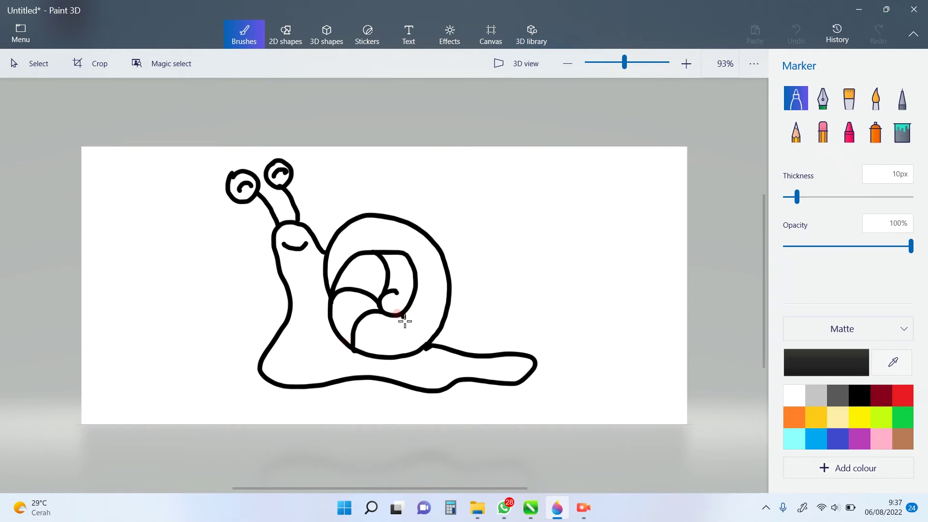
pyautogui.moveTo(415, 291)
pyautogui.mouseDown()
pyautogui.moveTo(434, 280)
pyautogui.moveTo(441, 253)
pyautogui.moveTo(404, 255)
pyautogui.moveTo(405, 234)
pyautogui.moveTo(387, 218)
pyautogui.moveTo(376, 255)
pyautogui.moveTo(354, 245)
pyautogui.moveTo(328, 277)
pyautogui.mouseUp()
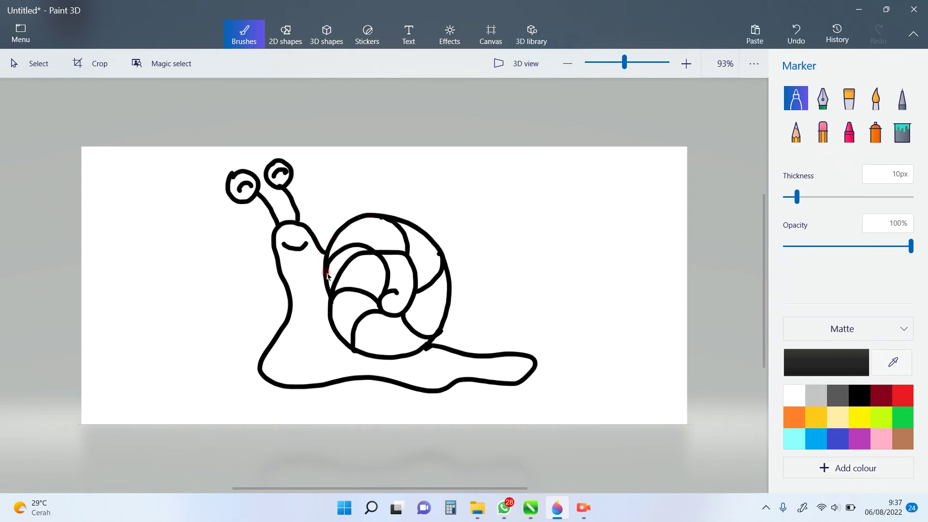
# Step: Fill the shell's spiral centre and three alternating outer sections with lime green, including the large section at its upper left
pyautogui.click(882, 417)
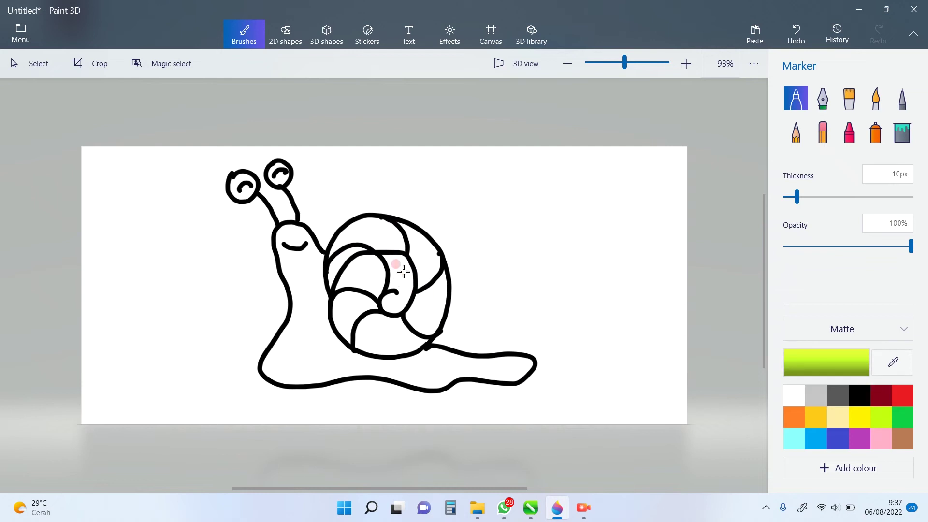
pyautogui.click(902, 132)
pyautogui.click(392, 308)
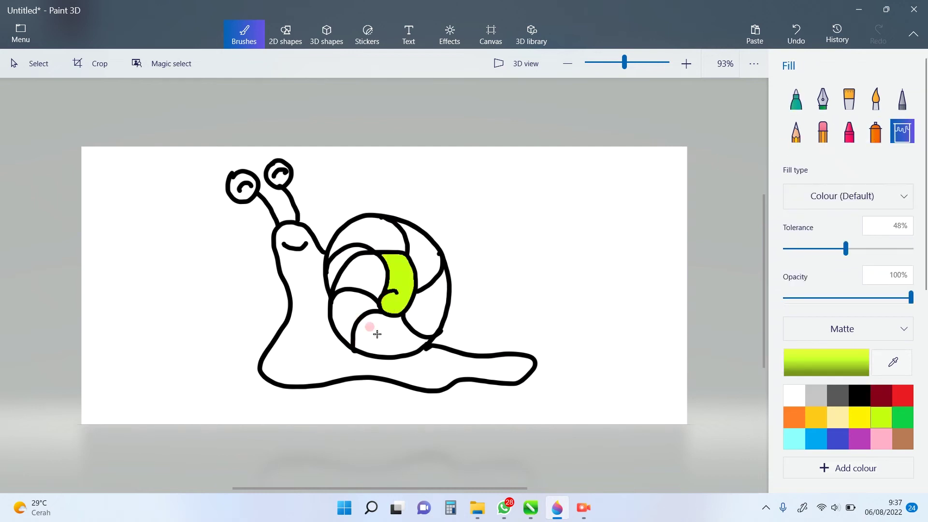
pyautogui.click(359, 310)
pyautogui.click(426, 312)
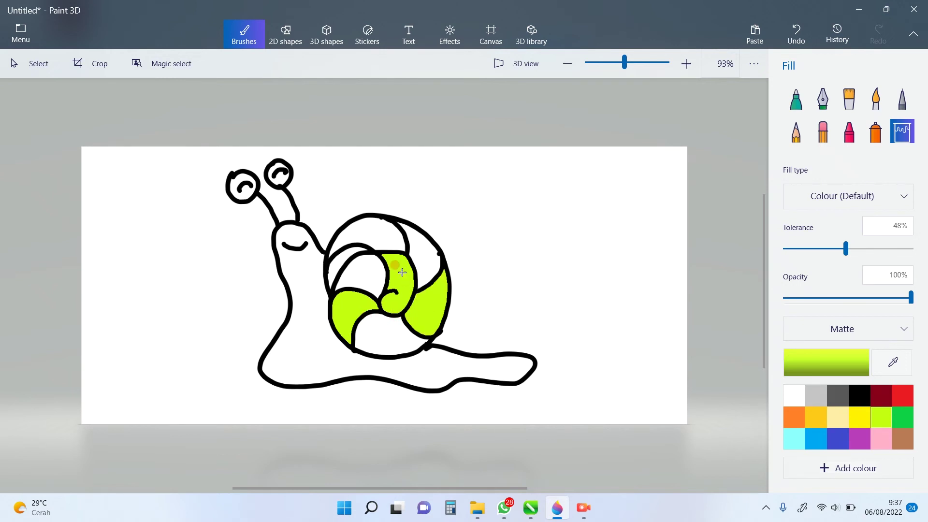
pyautogui.click(365, 242)
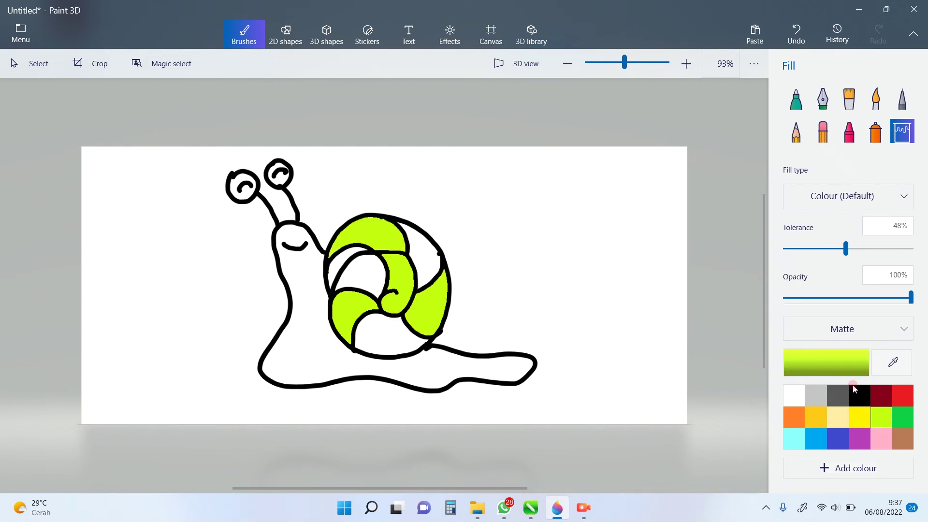
# Step: Fill the shell's remaining white sections with green and the snail's body with light grey
pyautogui.click(903, 417)
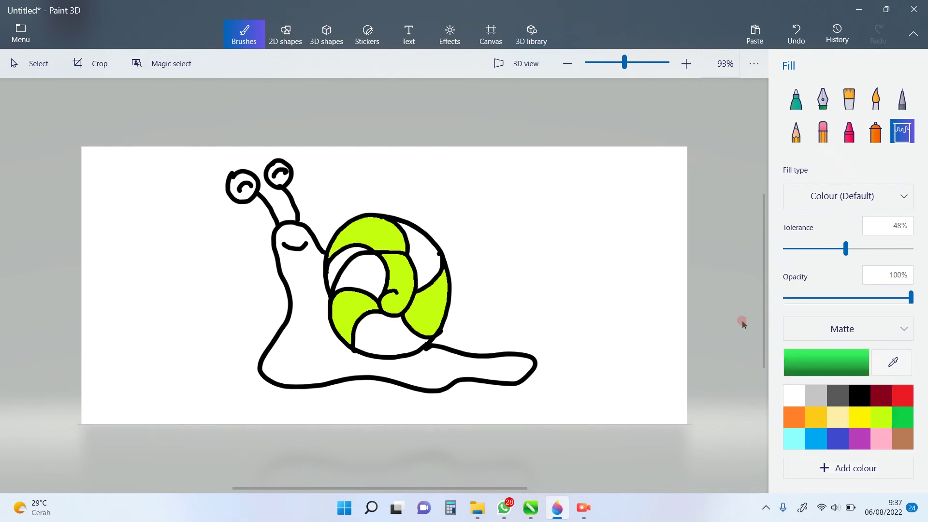
pyautogui.click(336, 263)
pyautogui.click(363, 270)
pyautogui.click(417, 241)
pyautogui.click(392, 331)
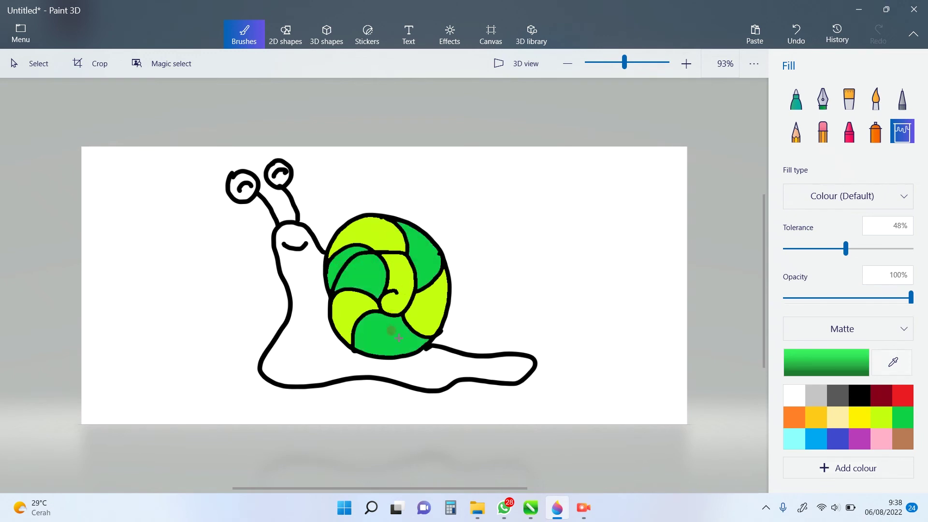
pyautogui.click(817, 394)
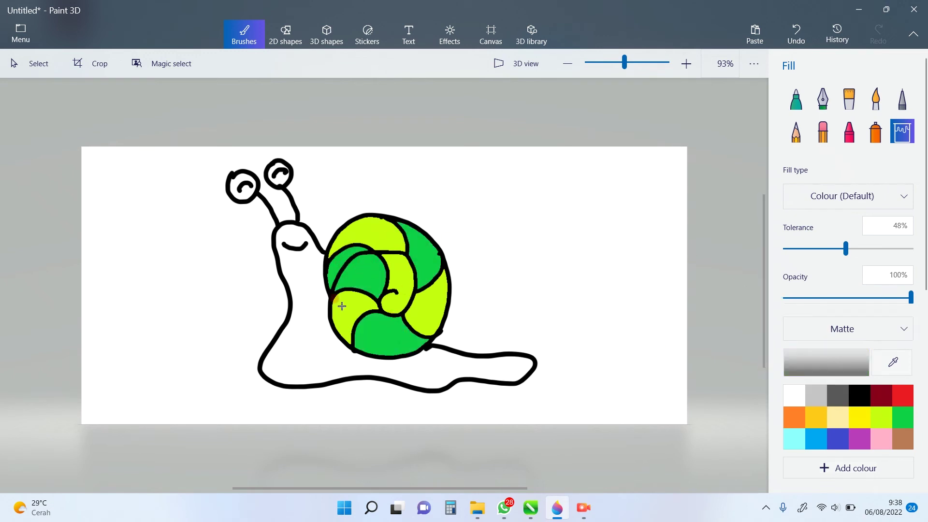
pyautogui.click(315, 318)
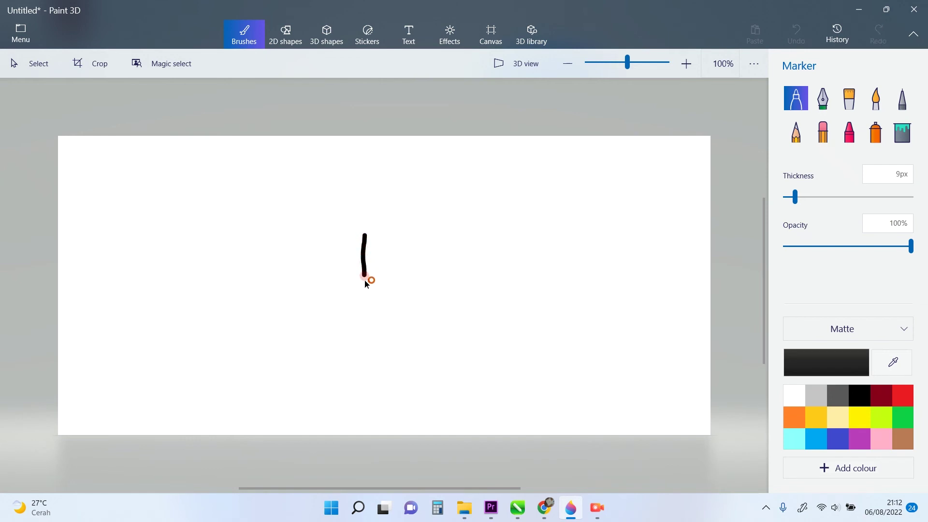
# Step: Draw an upright dolphin in 9px black marker, with a straight belly edge, a curved inner line and an arched back ending in a snout
pyautogui.moveTo(365, 321); pyautogui.dragTo(364, 355)
pyautogui.moveTo(363, 232)
pyautogui.mouseDown()
pyautogui.moveTo(381, 248)
pyautogui.moveTo(396, 296)
pyautogui.moveTo(390, 327)
pyautogui.moveTo(365, 360)
pyautogui.mouseUp()
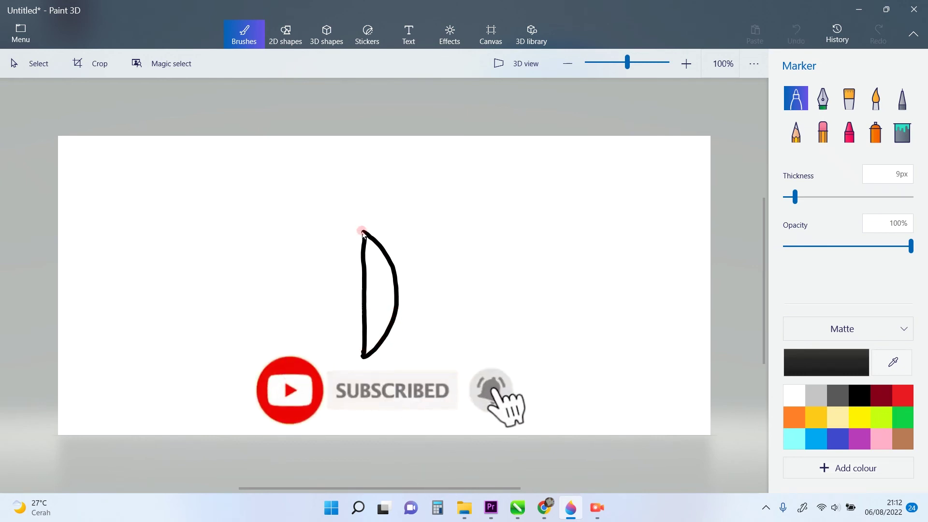
pyautogui.moveTo(364, 232)
pyautogui.mouseDown()
pyautogui.moveTo(343, 212)
pyautogui.moveTo(381, 199)
pyautogui.moveTo(413, 209)
pyautogui.moveTo(428, 242)
pyautogui.moveTo(417, 305)
pyautogui.moveTo(381, 347)
pyautogui.mouseUp()
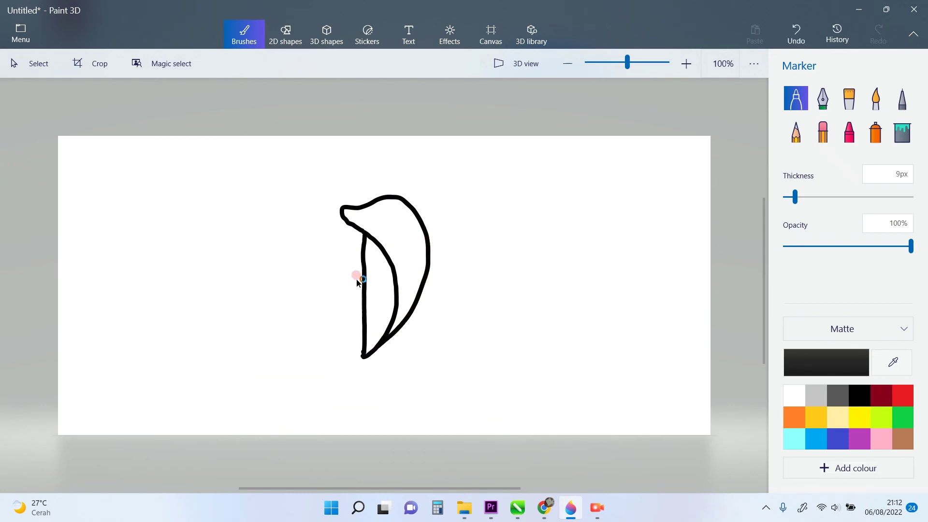
# Step: Complete the dolphin's outline with two pointed flippers, a dorsal fin, a mouth line, a solid black eye and a two-lobed tail
pyautogui.moveTo(362, 267)
pyautogui.mouseDown()
pyautogui.moveTo(333, 296)
pyautogui.moveTo(386, 280)
pyautogui.moveTo(396, 290)
pyautogui.mouseUp()
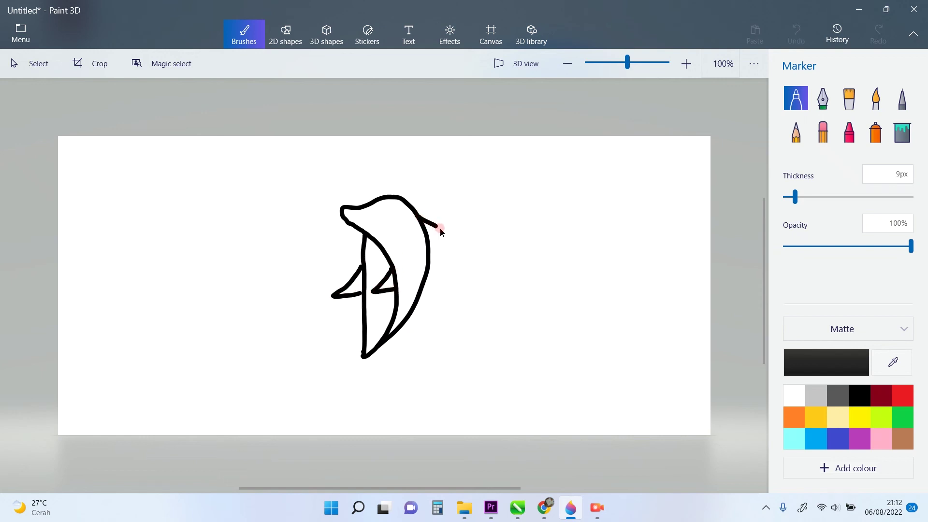
pyautogui.moveTo(454, 241); pyautogui.dragTo(439, 246)
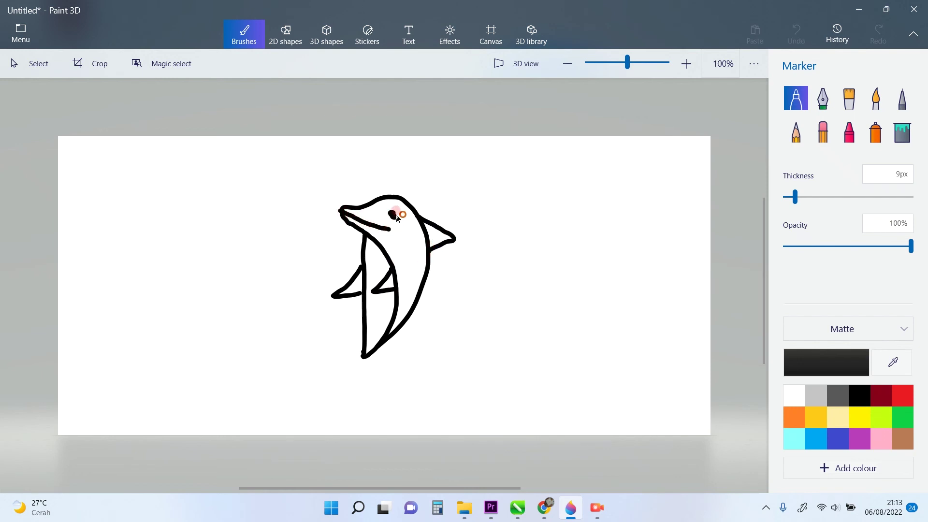
pyautogui.moveTo(397, 216); pyautogui.dragTo(397, 217)
pyautogui.moveTo(364, 358)
pyautogui.mouseDown()
pyautogui.moveTo(312, 357)
pyautogui.moveTo(297, 373)
pyautogui.mouseUp()
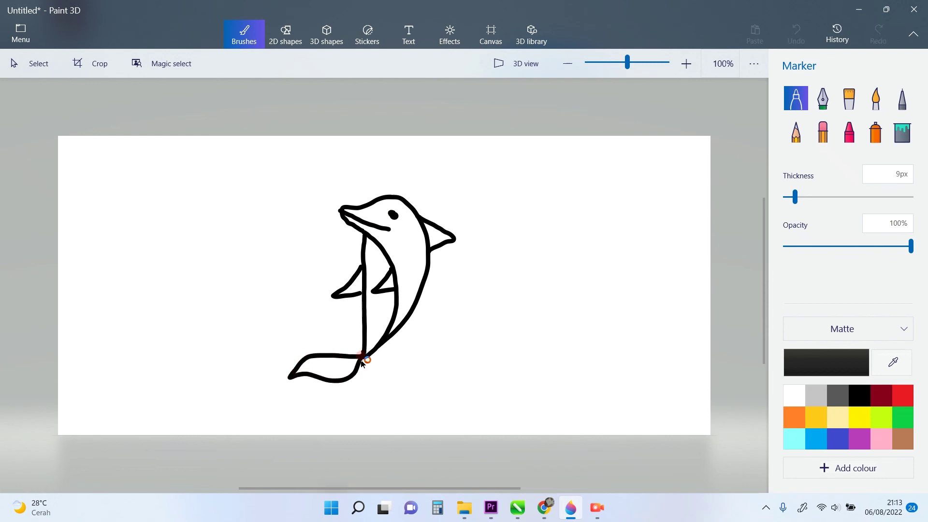
pyautogui.moveTo(407, 401)
pyautogui.mouseDown()
pyautogui.moveTo(417, 409)
pyautogui.moveTo(410, 379)
pyautogui.moveTo(387, 360)
pyautogui.moveTo(365, 368)
pyautogui.mouseUp()
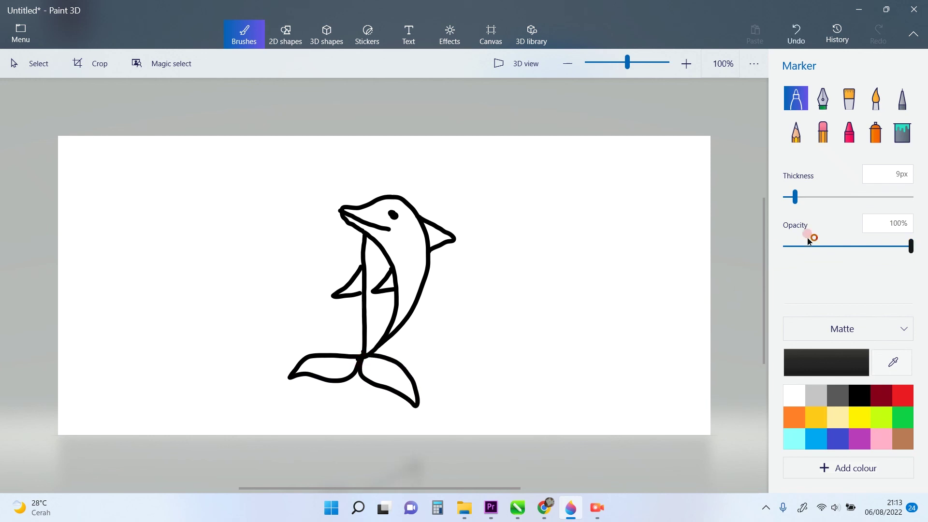
# Step: Fill the dolphin's back, dorsal fin, both flippers and both tail lobes with light grey, leaving the belly white
pyautogui.click(903, 133)
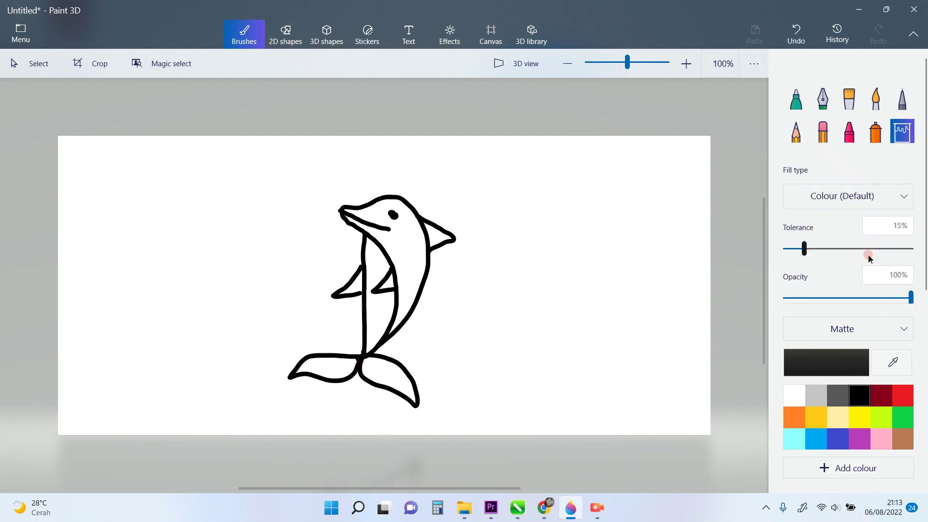
pyautogui.click(811, 393)
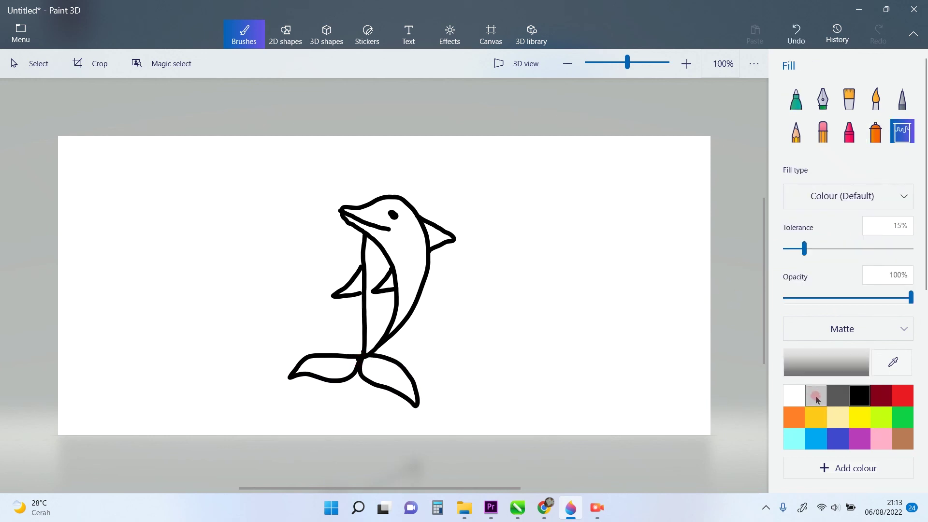
pyautogui.click(412, 258)
pyautogui.click(441, 236)
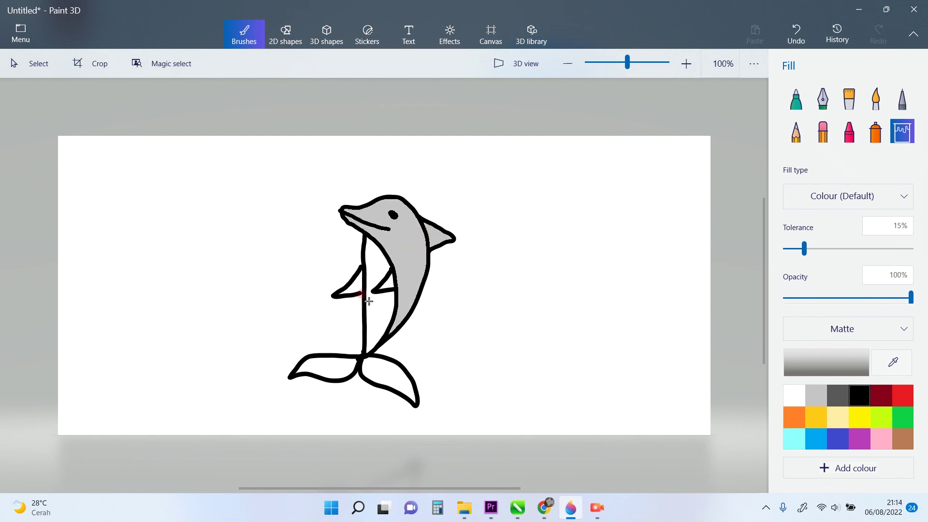
pyautogui.click(386, 288)
pyautogui.click(352, 289)
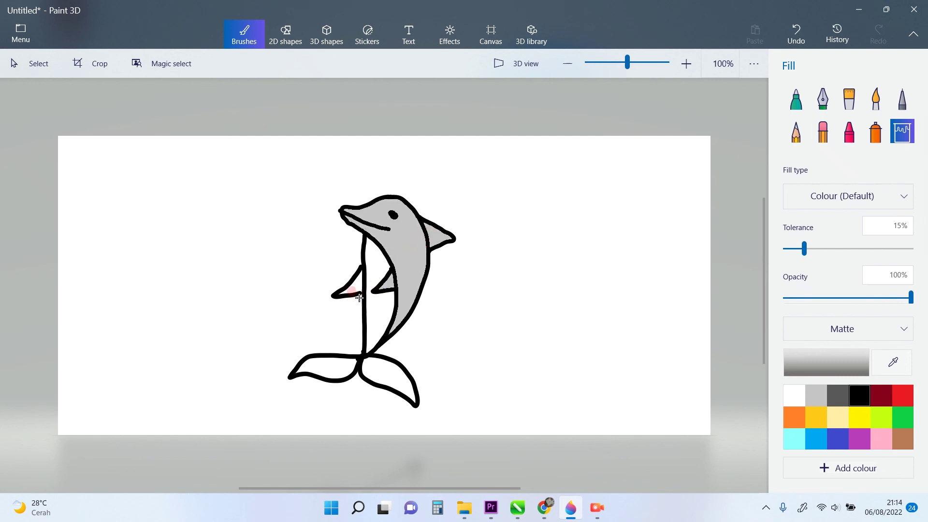
pyautogui.click(341, 364)
pyautogui.click(384, 377)
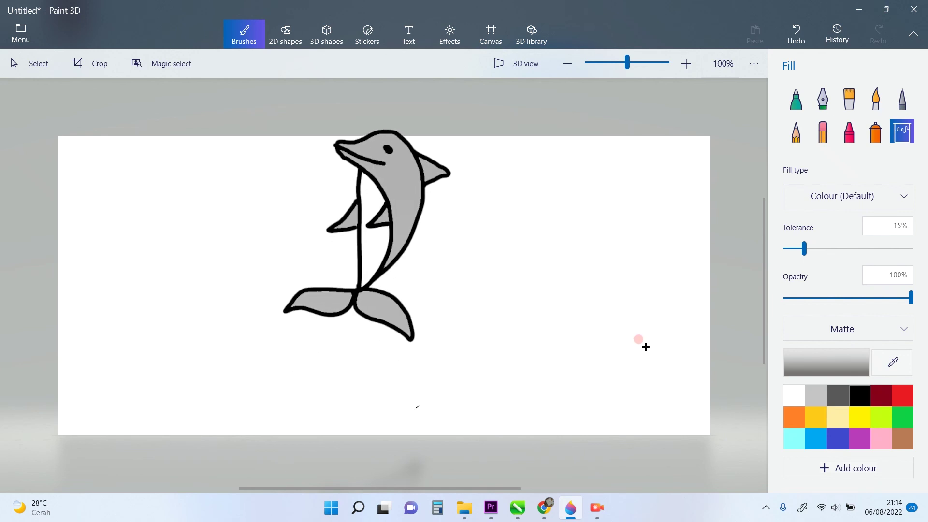